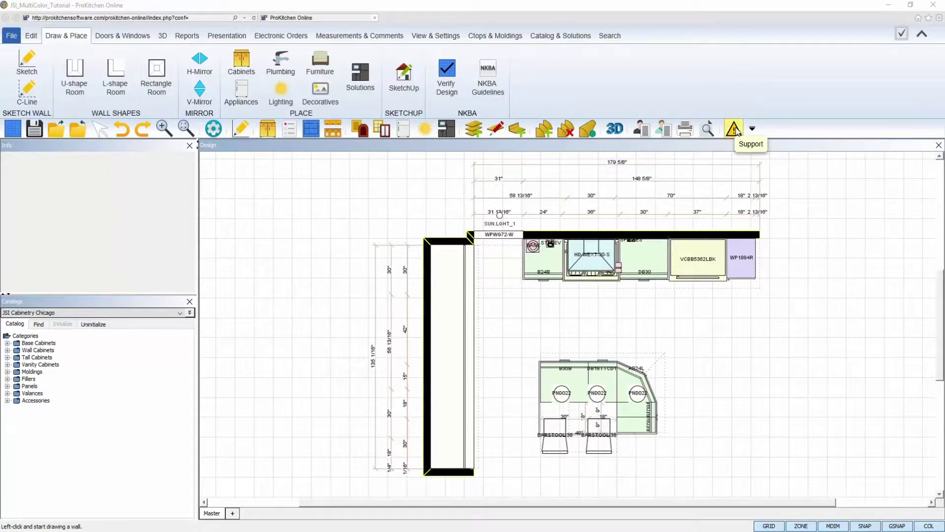
Step: Open the prefilled Create a Ticket form in Chrome and review it down to the attachments
click(734, 129)
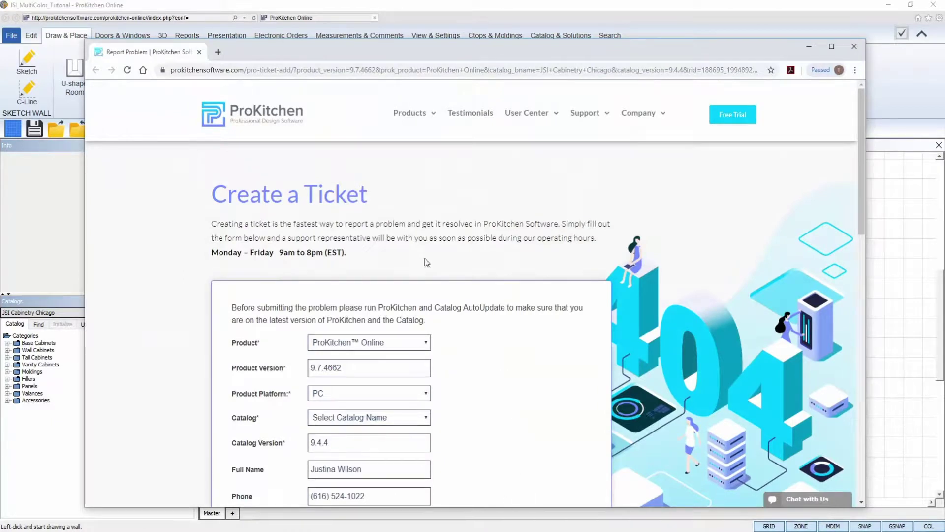
scroll(423, 380, down, 3)
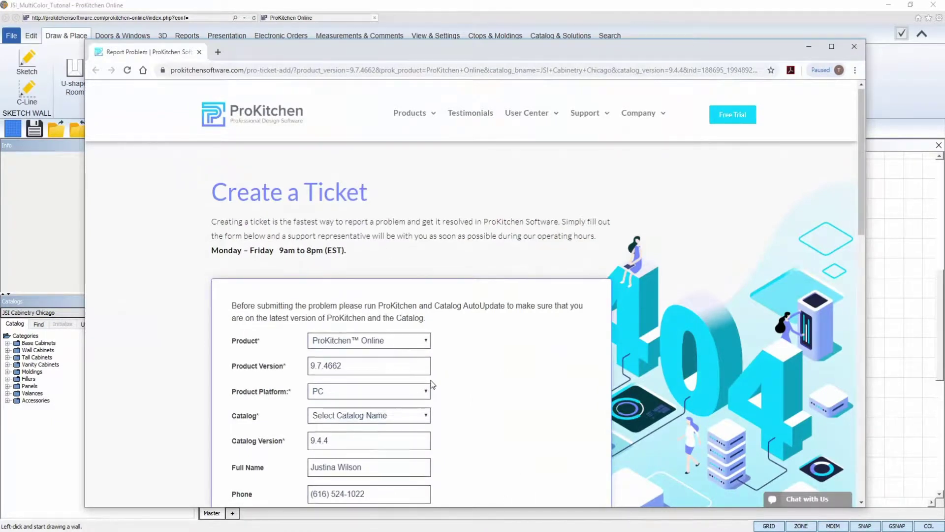
scroll(433, 384, down, 6)
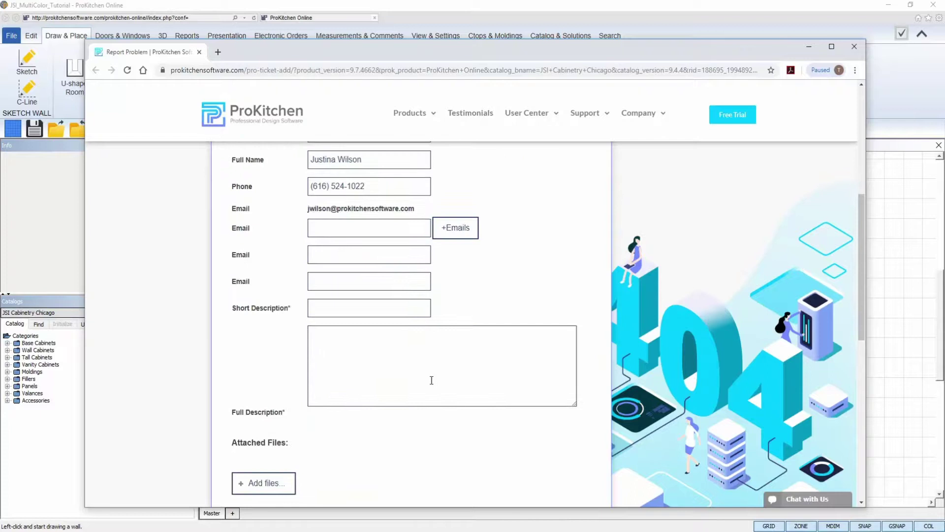
scroll(431, 384, down, 6)
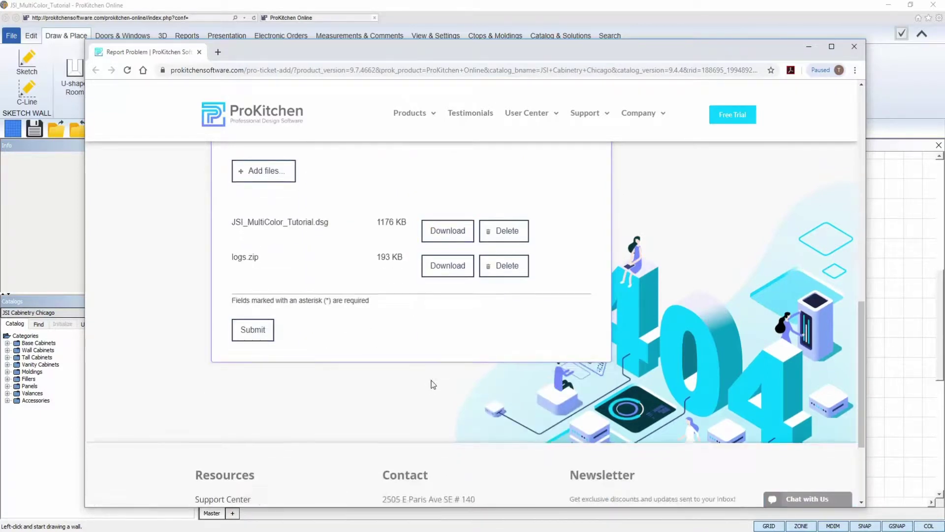
scroll(431, 384, up, 12)
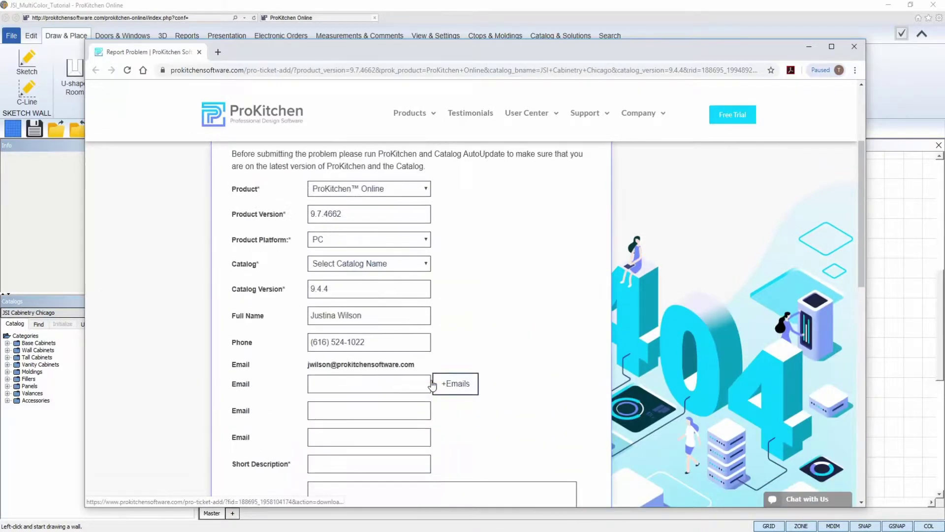
scroll(376, 362, up, 3)
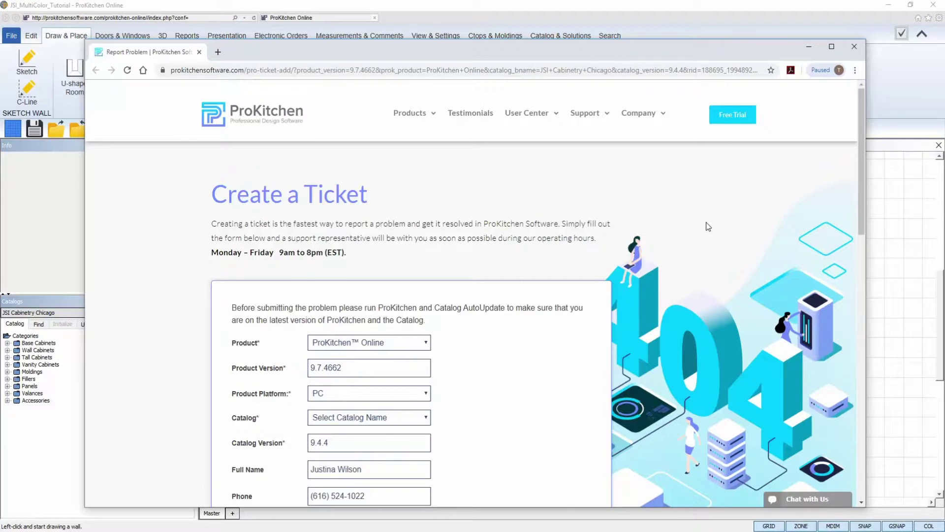
click(809, 51)
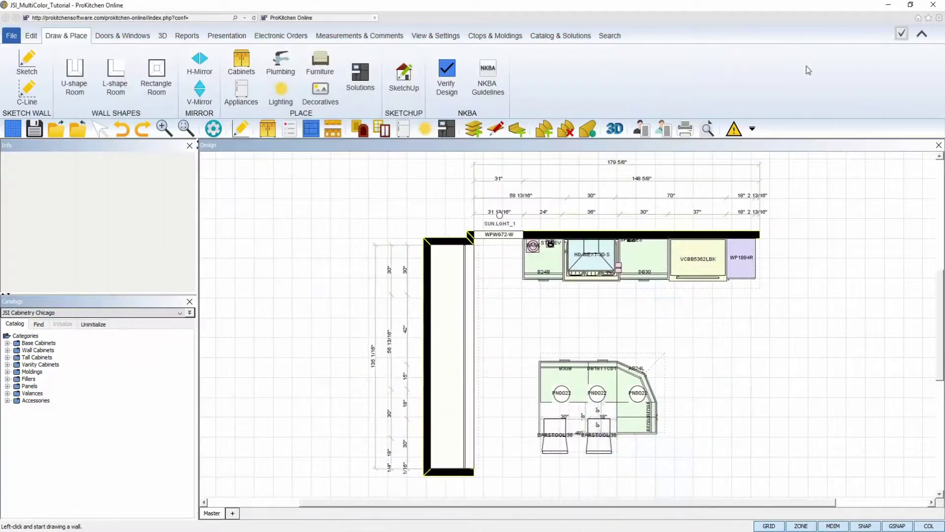
click(12, 36)
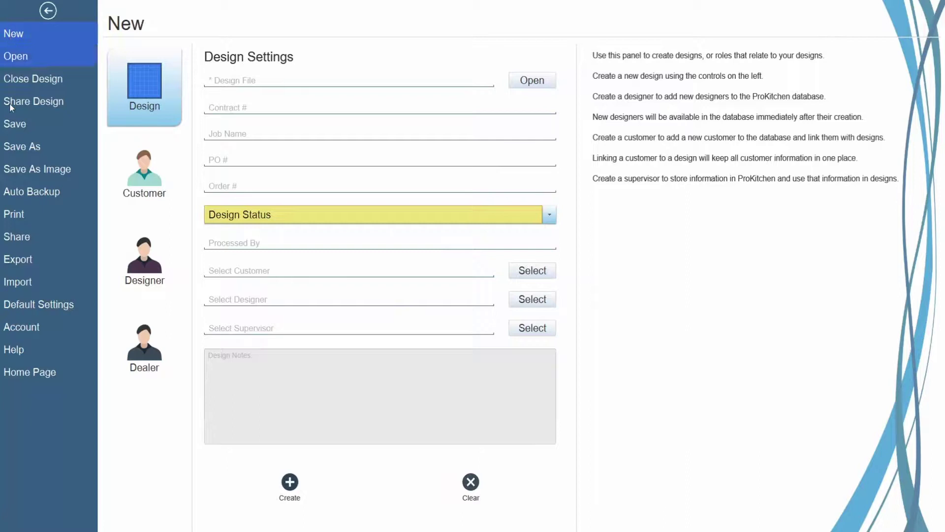
click(42, 350)
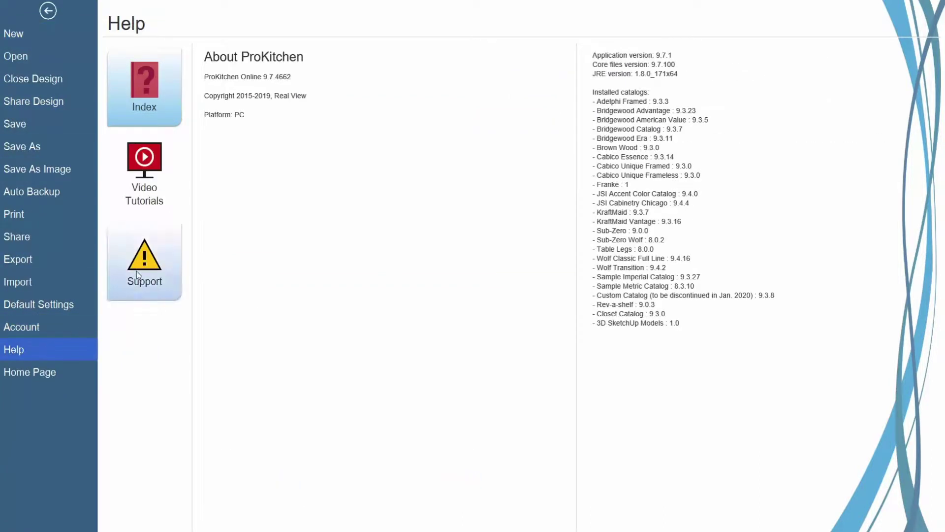
click(47, 10)
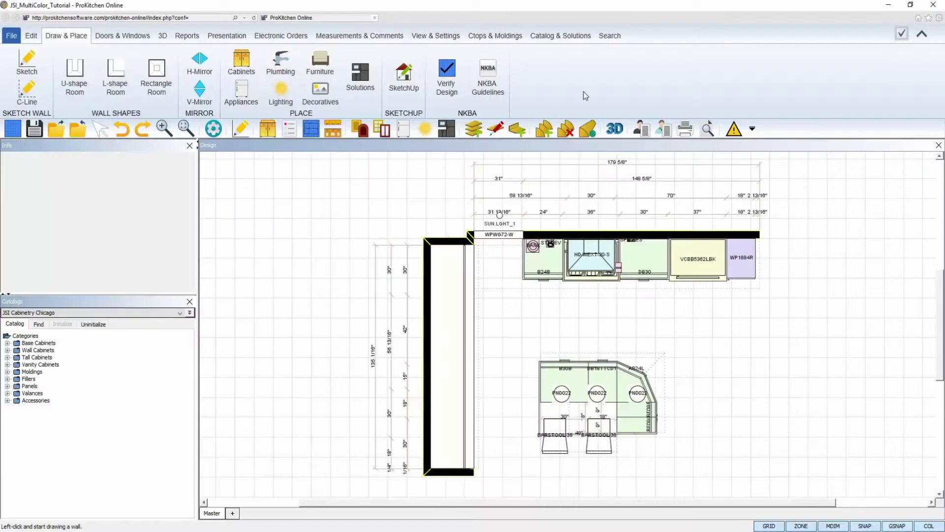
Step: In Ribbon Toolbar Customization, show the HELP group's commands and select Support
click(753, 130)
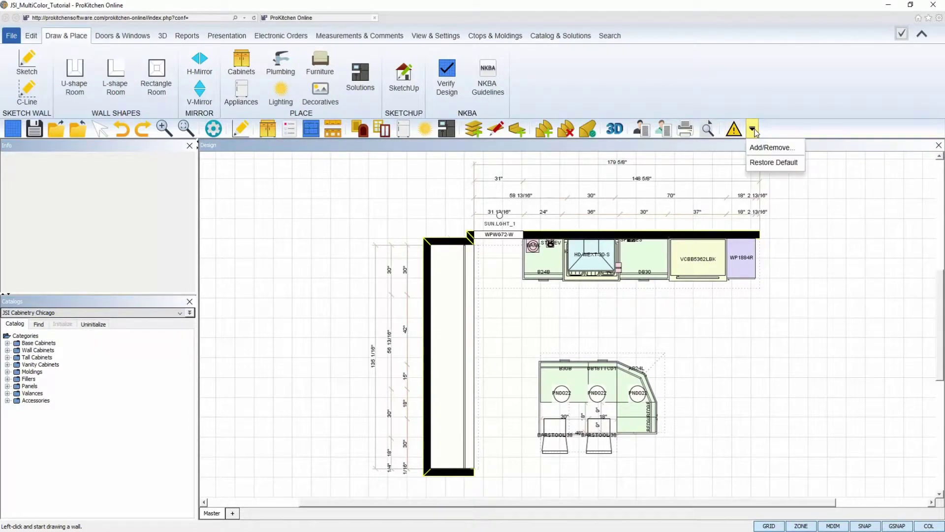
click(788, 154)
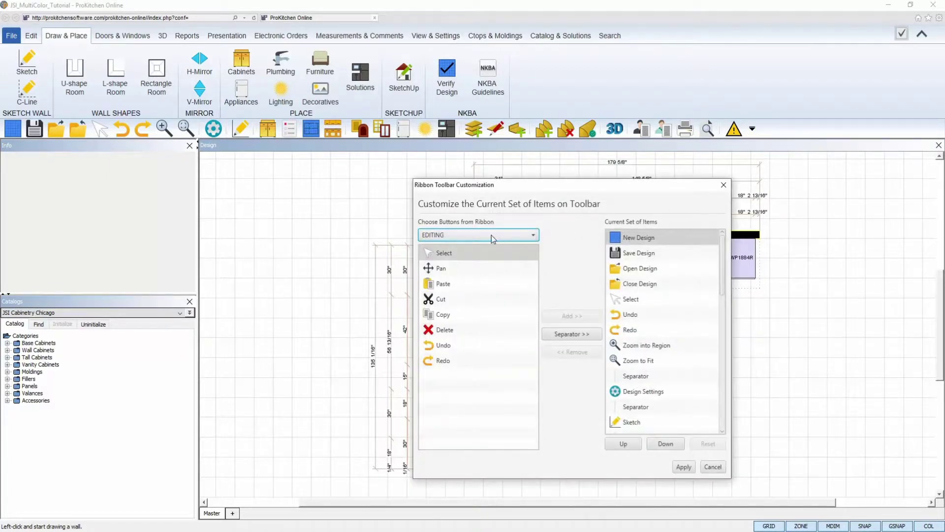
click(492, 235)
scroll(485, 305, down, 5)
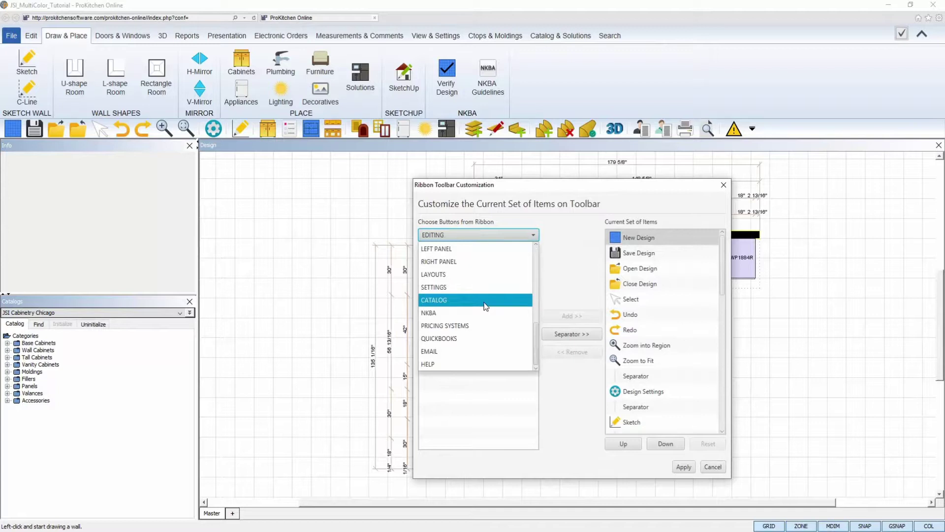
click(469, 362)
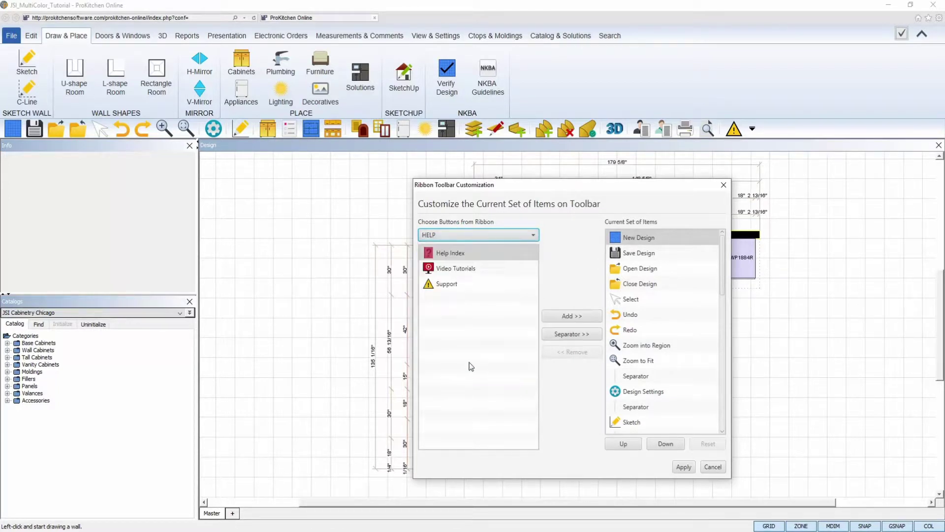
click(454, 283)
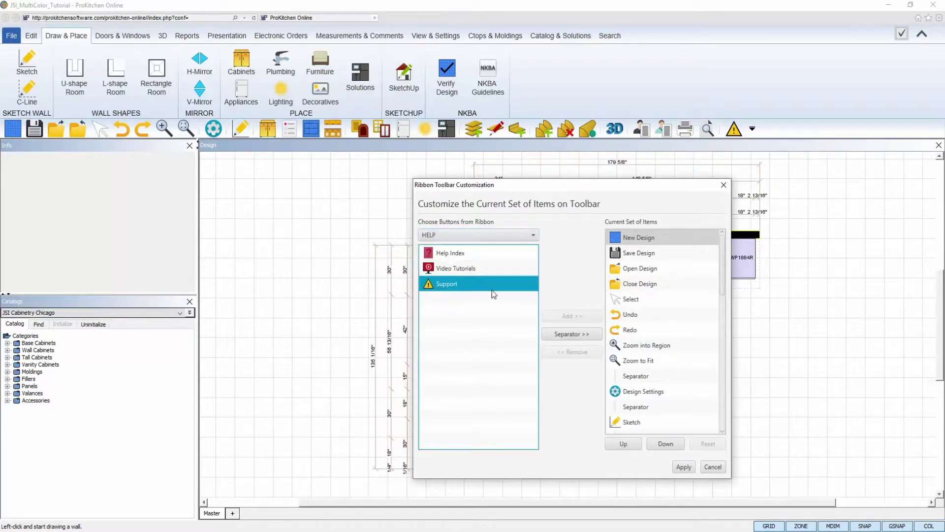
Step: Apply the toolbar changes and look over the ticket form in Chrome
click(684, 468)
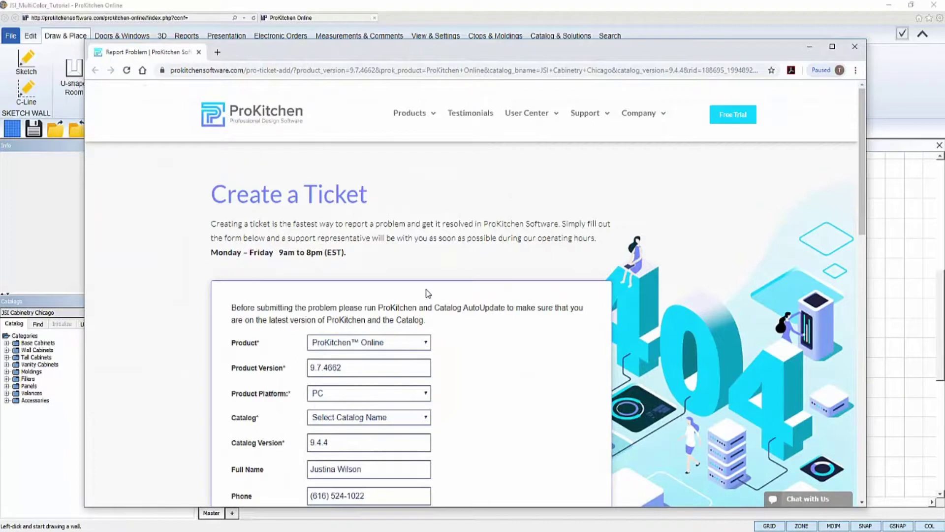
scroll(466, 302, down, 3)
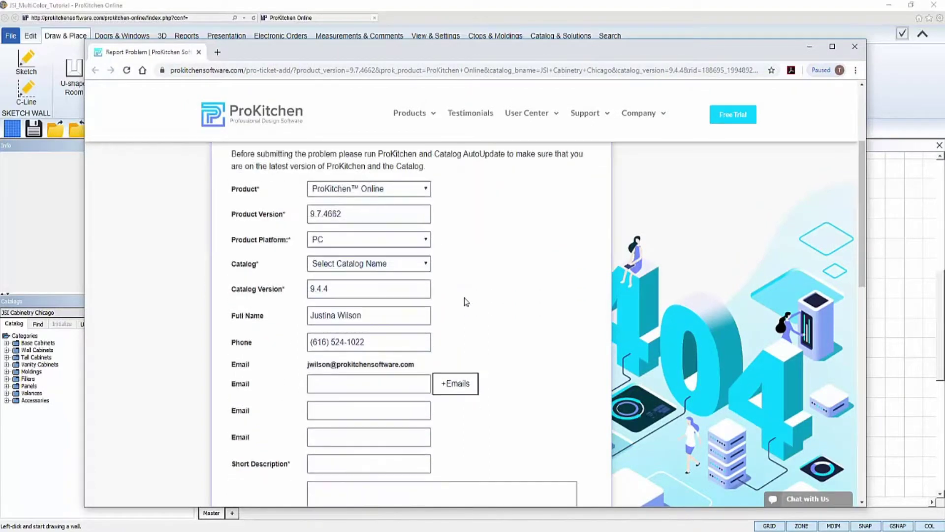
scroll(465, 301, down, 9)
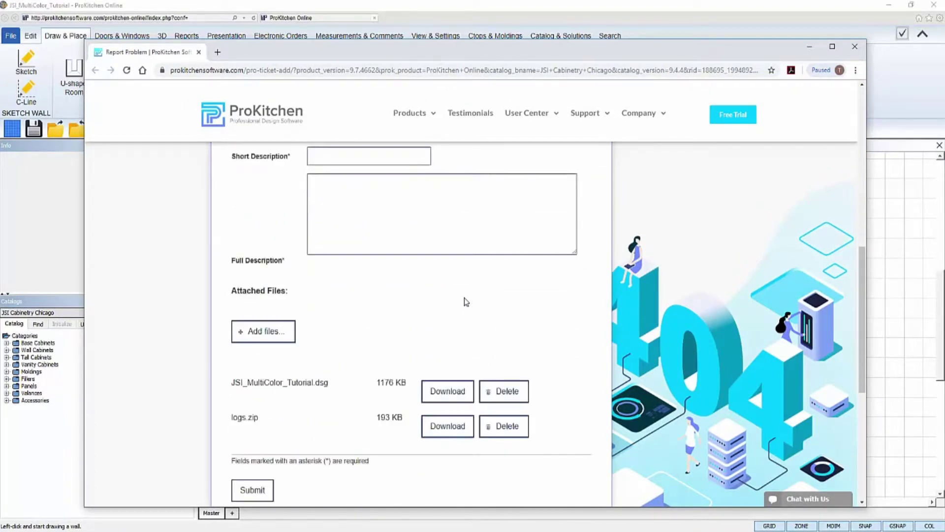
scroll(465, 301, up, 12)
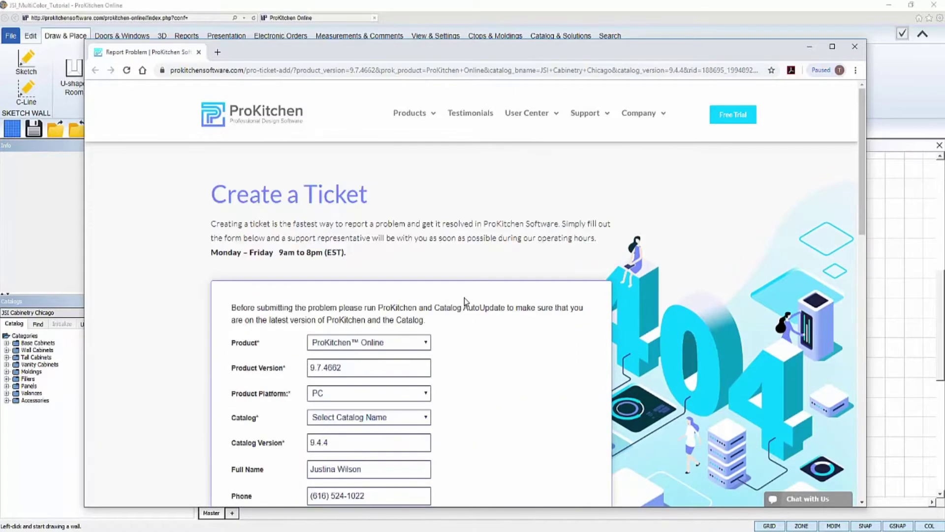
Step: Set the ticket's Product to ProKitchen™ Online and select its version 9.7.4662
click(396, 346)
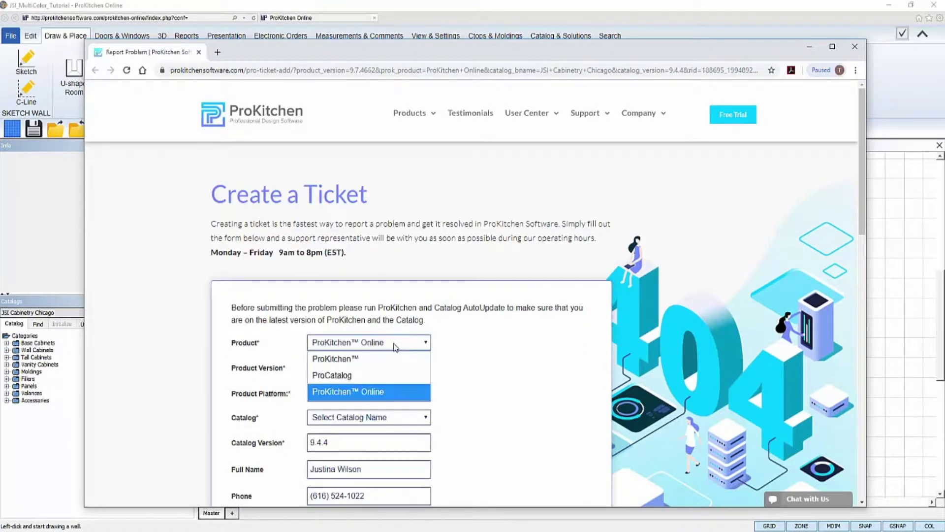
click(382, 397)
drag(362, 369, 274, 375)
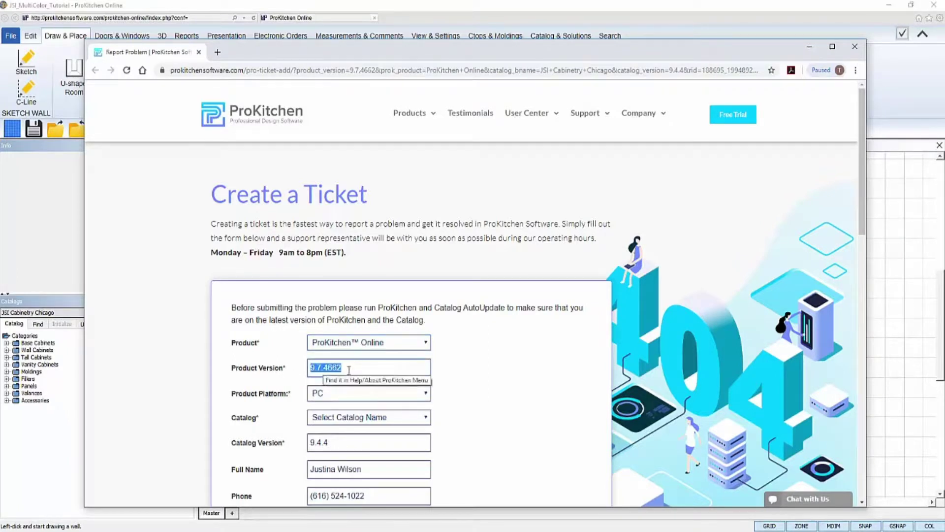
key(alt+Tab)
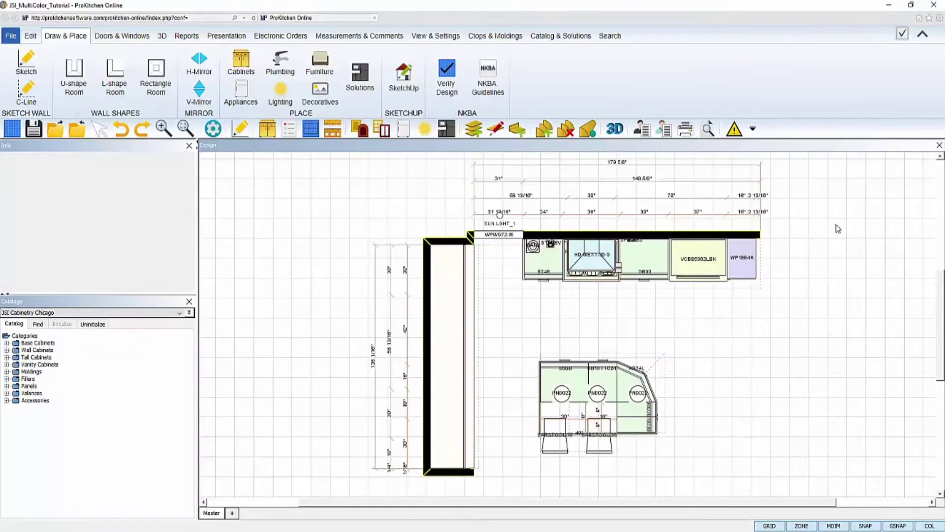
click(13, 30)
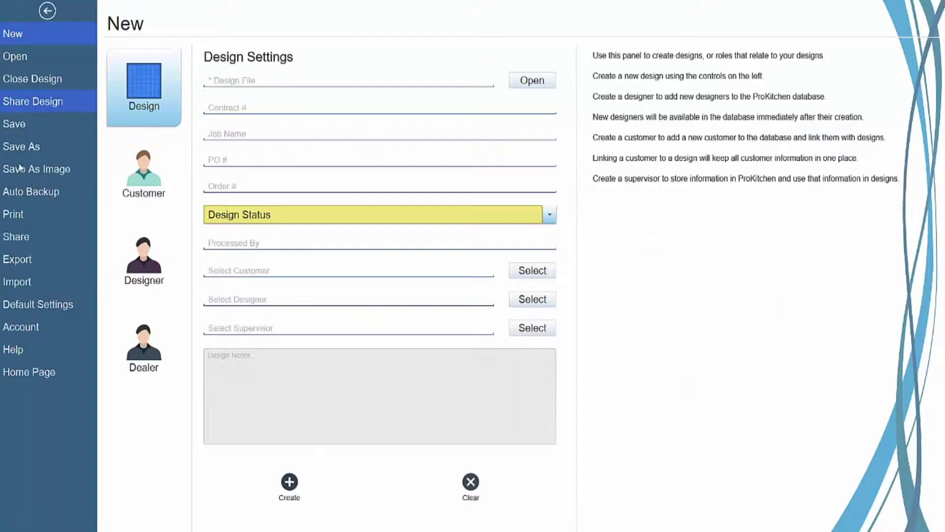
click(36, 357)
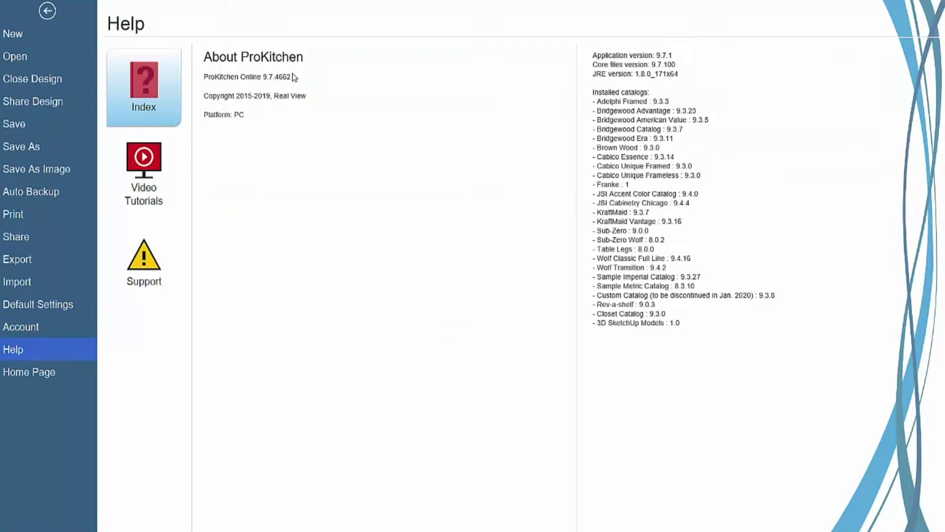
drag(594, 55, 765, 344)
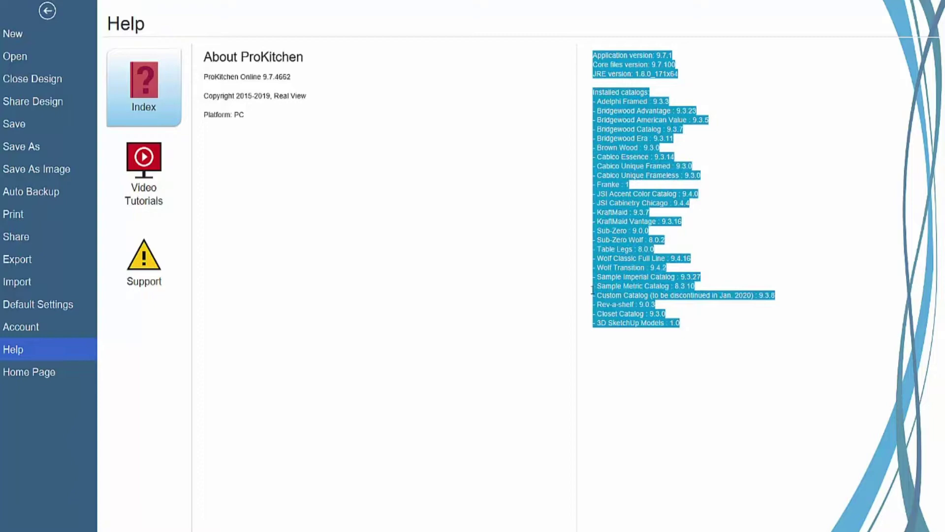
click(40, 16)
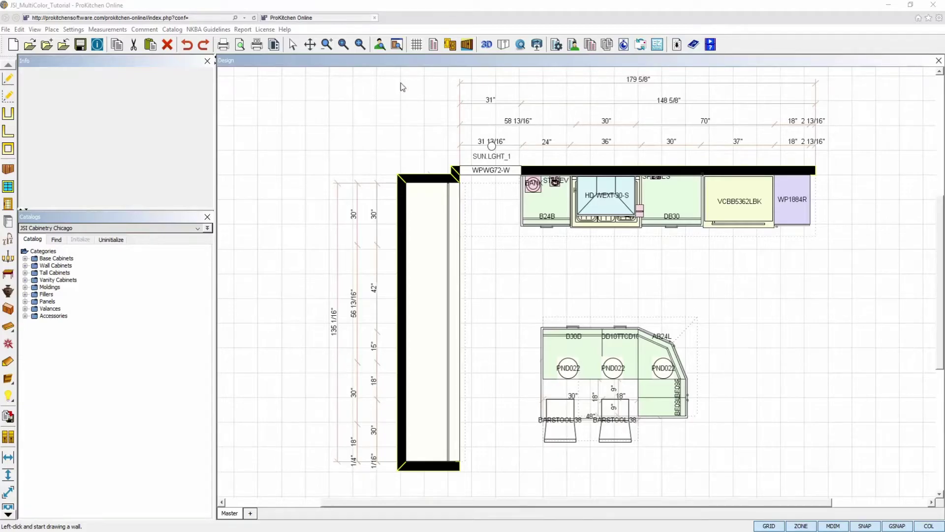
Step: Check the installed catalogs in Help > About ProKitchen Online, then open the ticket's Product Platform list
click(285, 29)
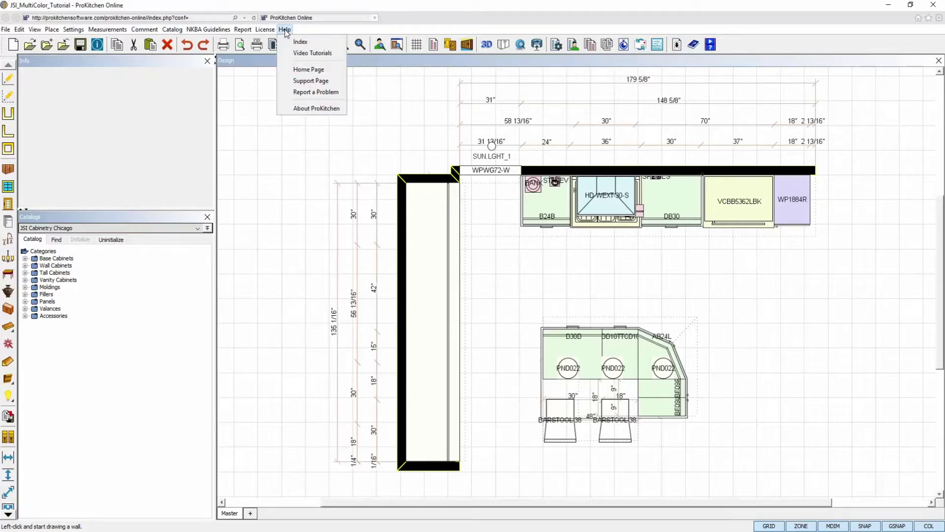
click(317, 109)
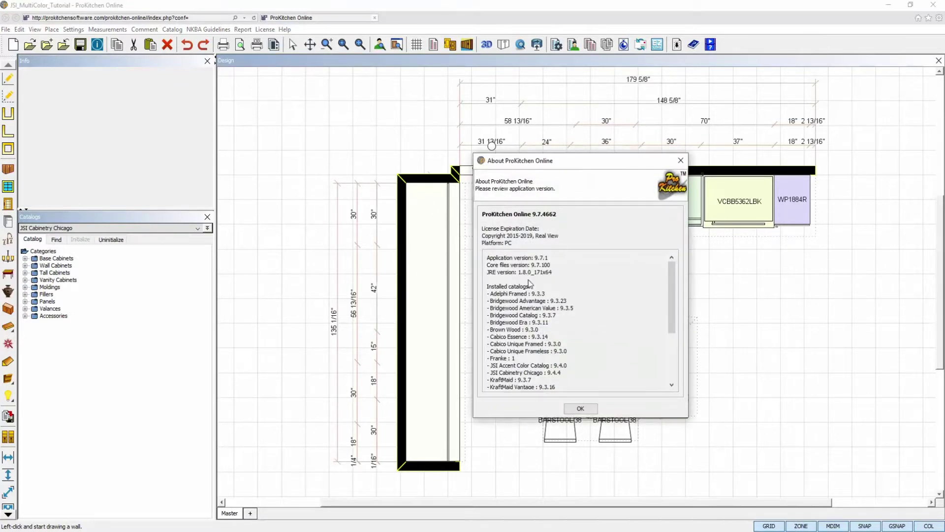
scroll(602, 314, down, 4)
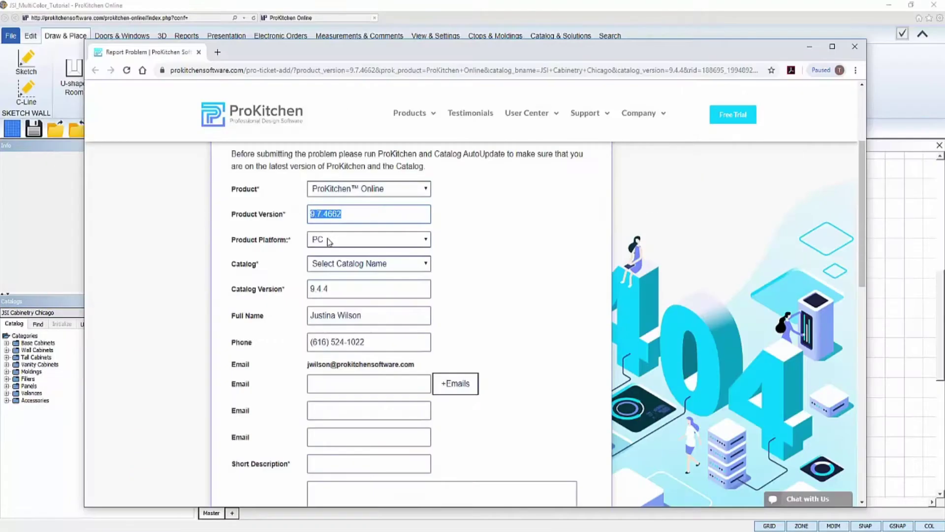
click(329, 240)
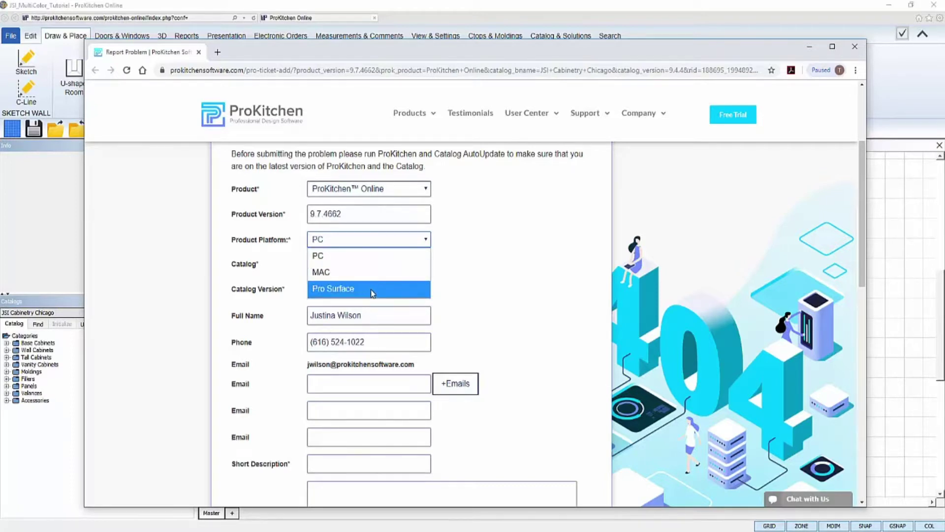
Step: Keep platform PC and set the catalog to JSI Cabinetry Chicago, version 9.4.4
click(485, 289)
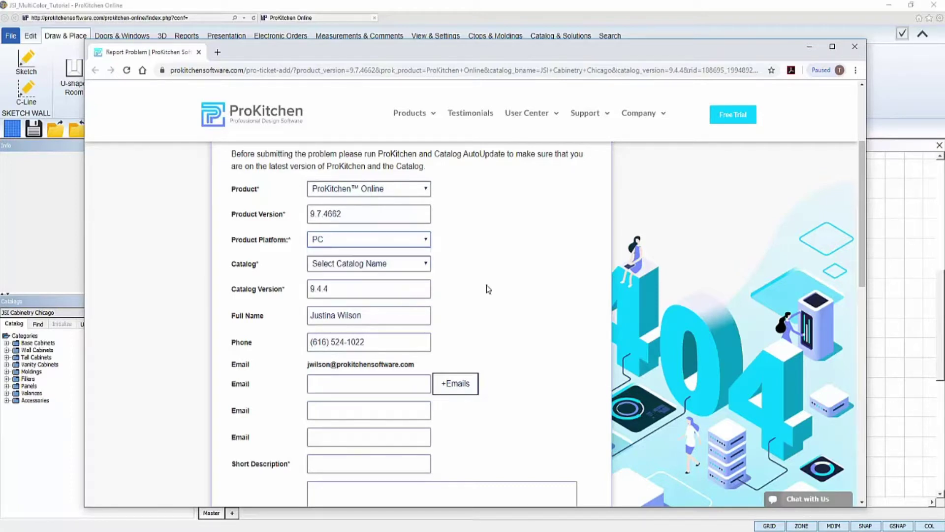
click(387, 264)
scroll(387, 332, down, 10)
scroll(387, 331, down, 20)
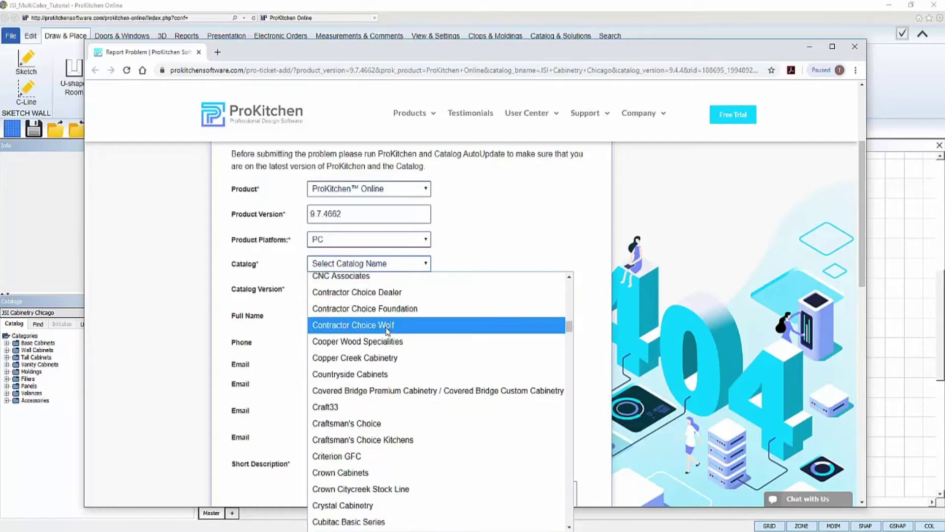
scroll(388, 331, down, 5)
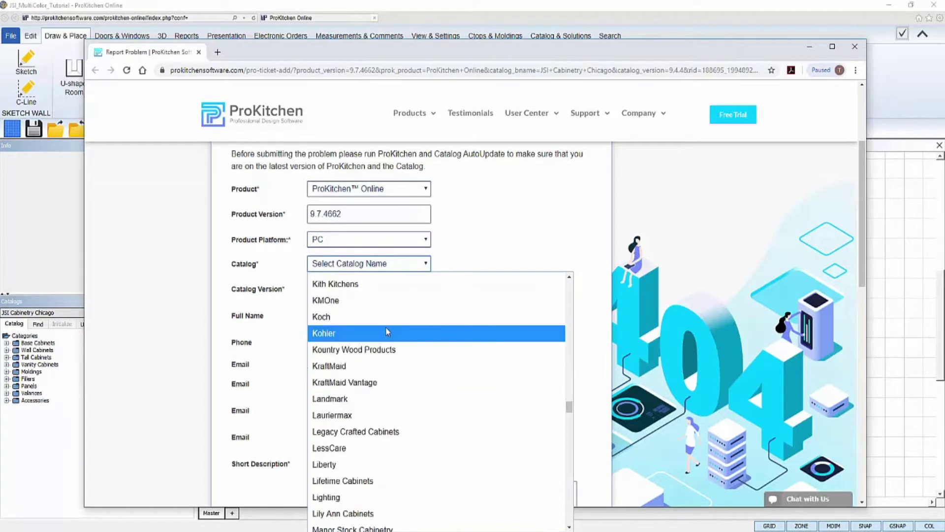
scroll(388, 331, up, 5)
click(379, 329)
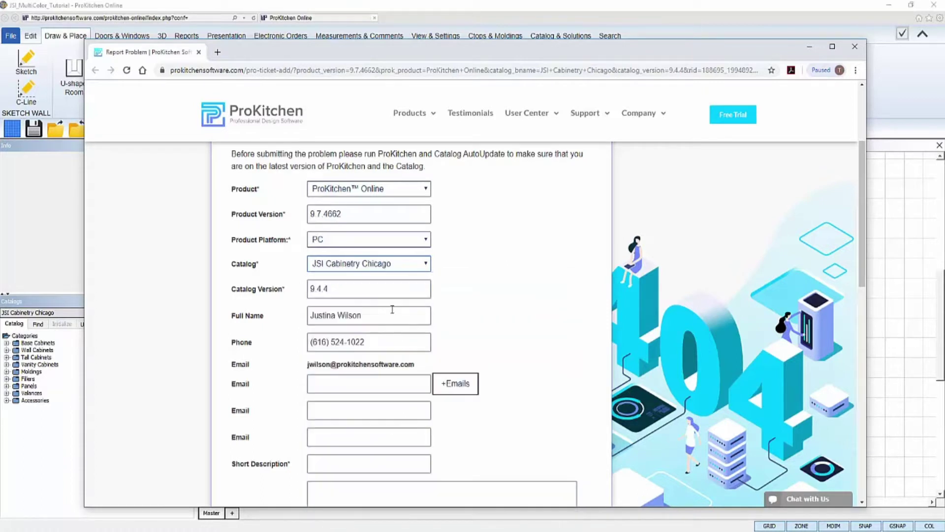
drag(345, 289, 289, 293)
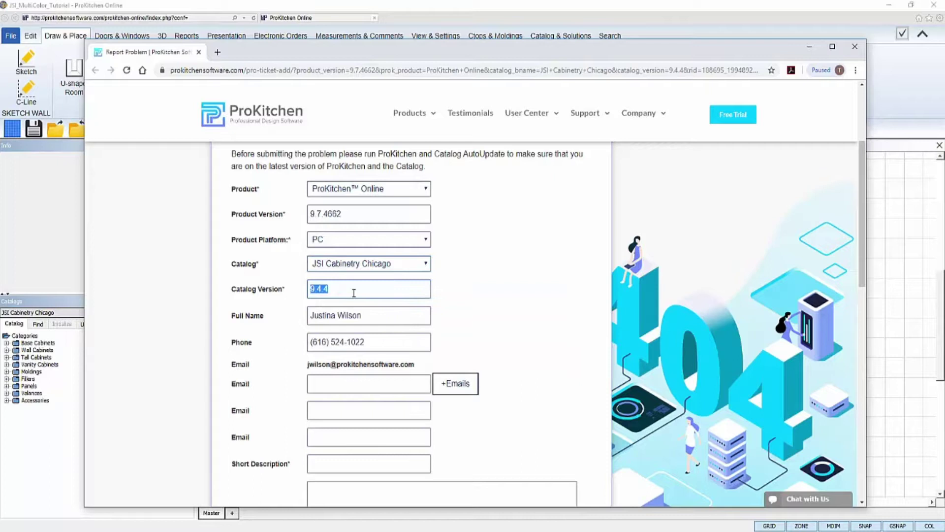
click(379, 314)
click(377, 343)
drag(374, 343, 305, 343)
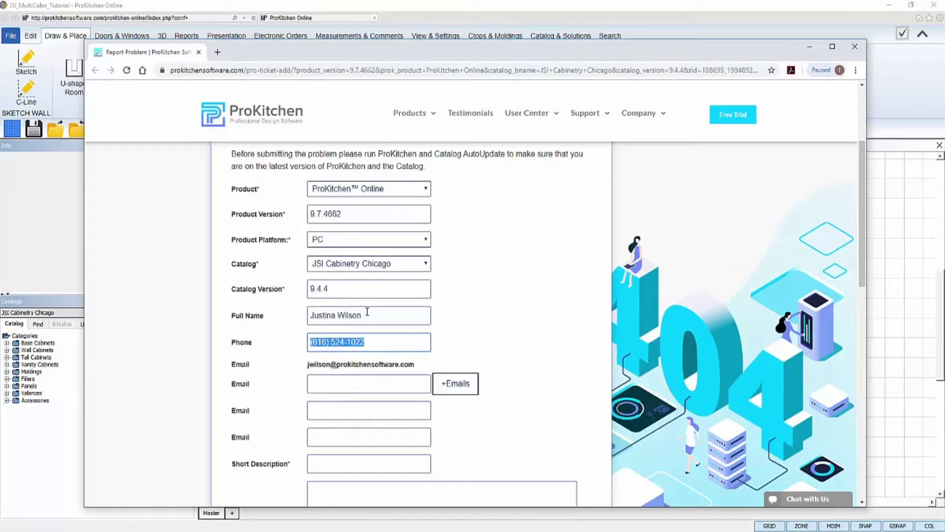
drag(364, 315, 304, 323)
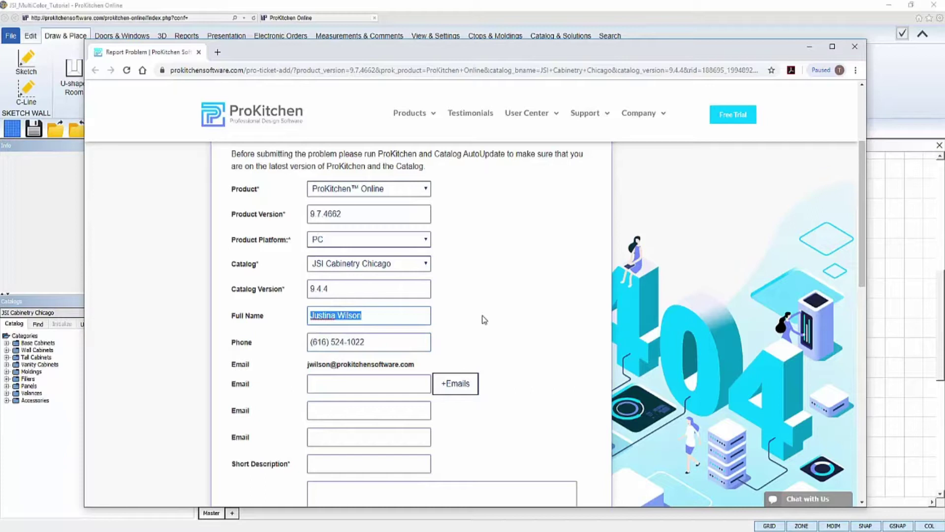
scroll(485, 320, down, 3)
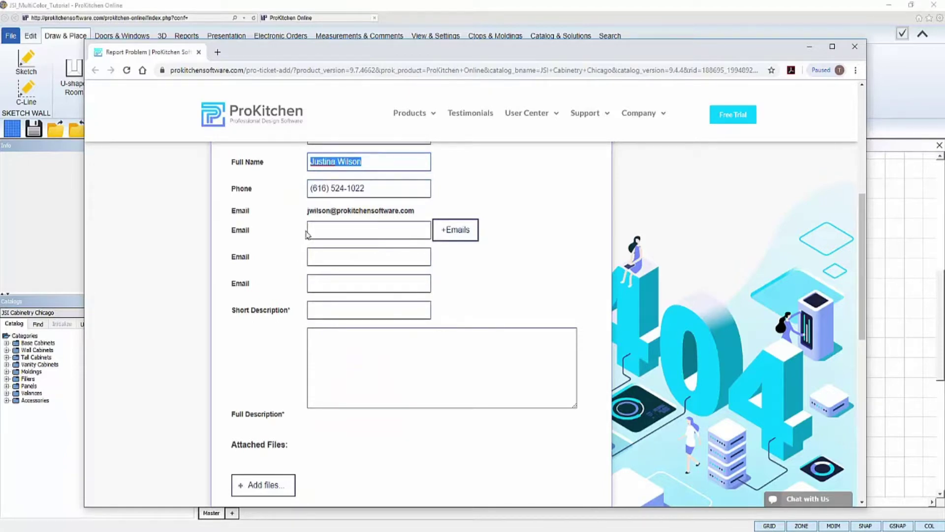
Step: Enter 'Design won't render in 3D' as the ticket's Short Description
click(384, 311)
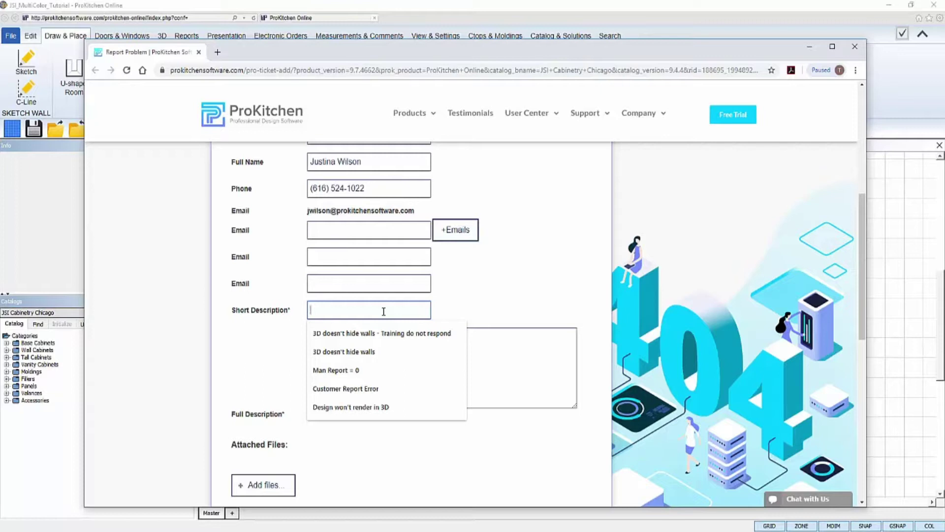
text(D)
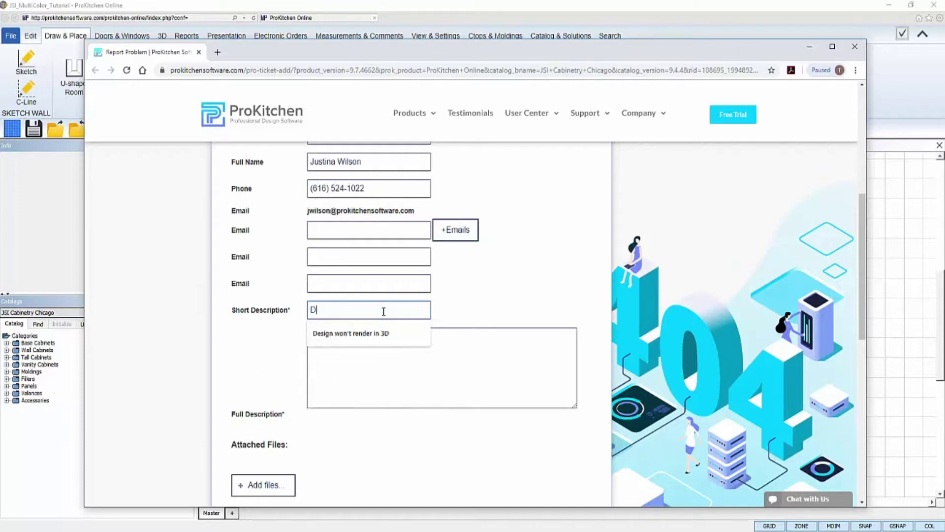
text(esign won't render in 3D)
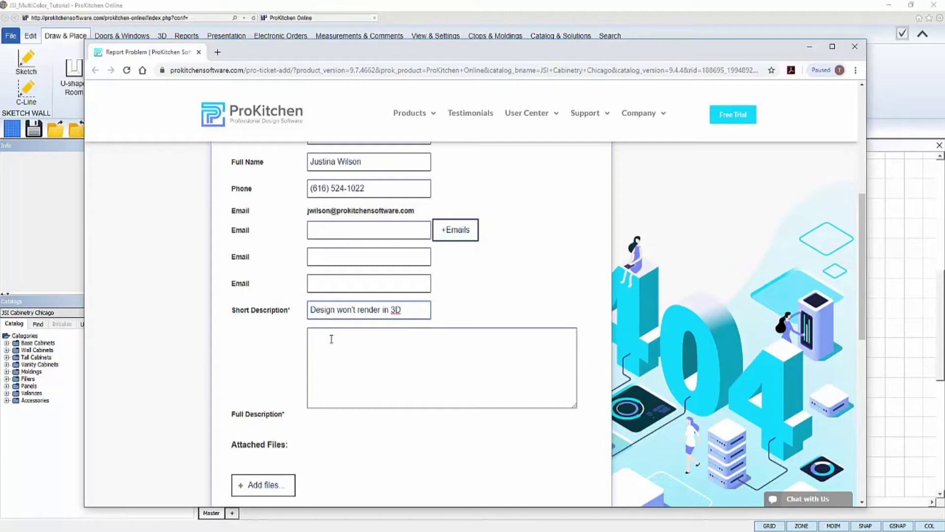
Step: Write the Full Description: clicking the 3D icon makes nothing pop up or render
click(331, 339)
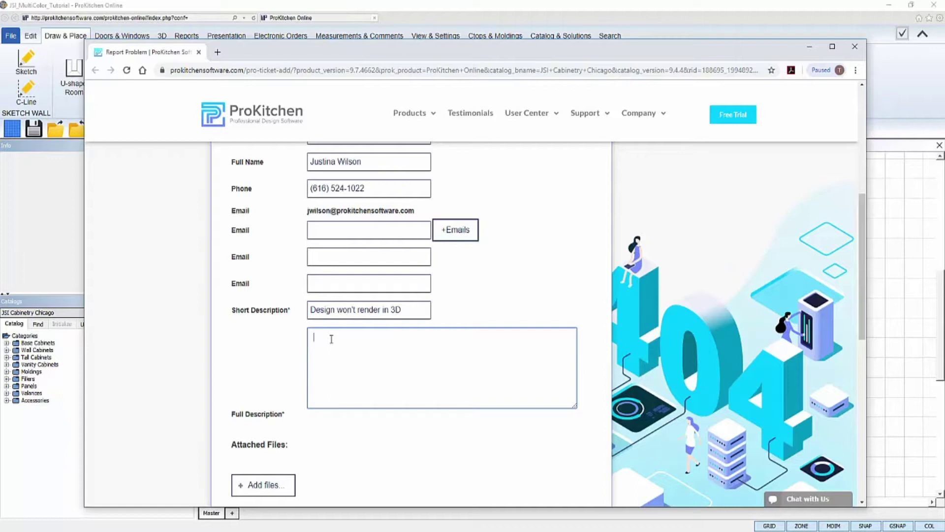
text(clicked on the 3D icon to view my desi)
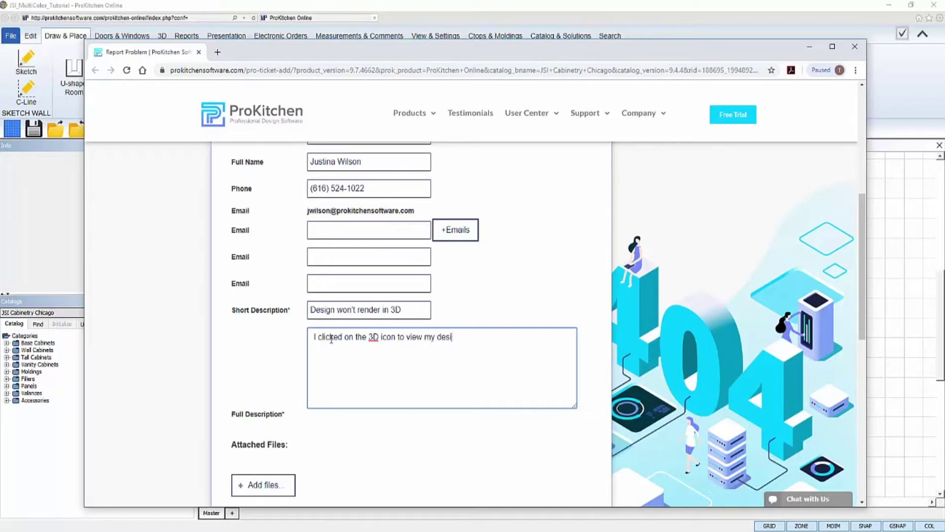
text(gn in 3D but nothing pops)
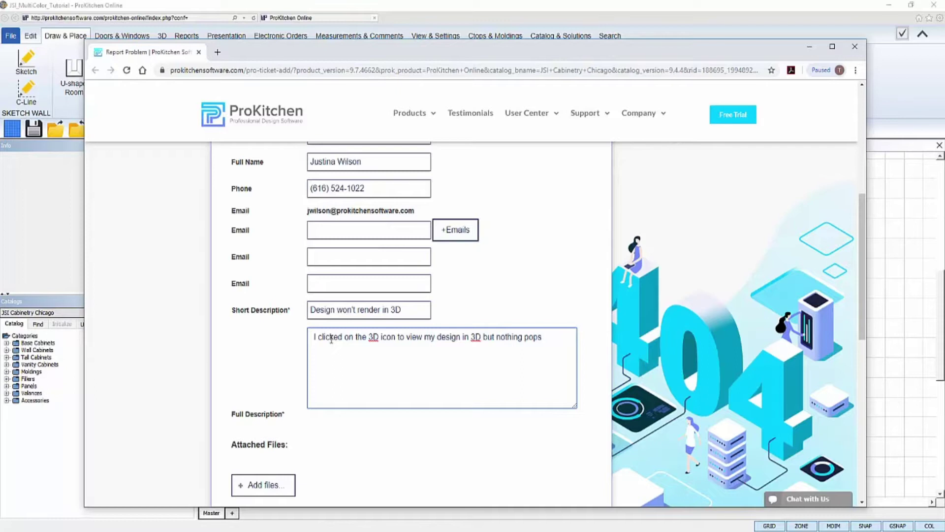
text( or up or start)
text(s to rende)
text(r. There's not)
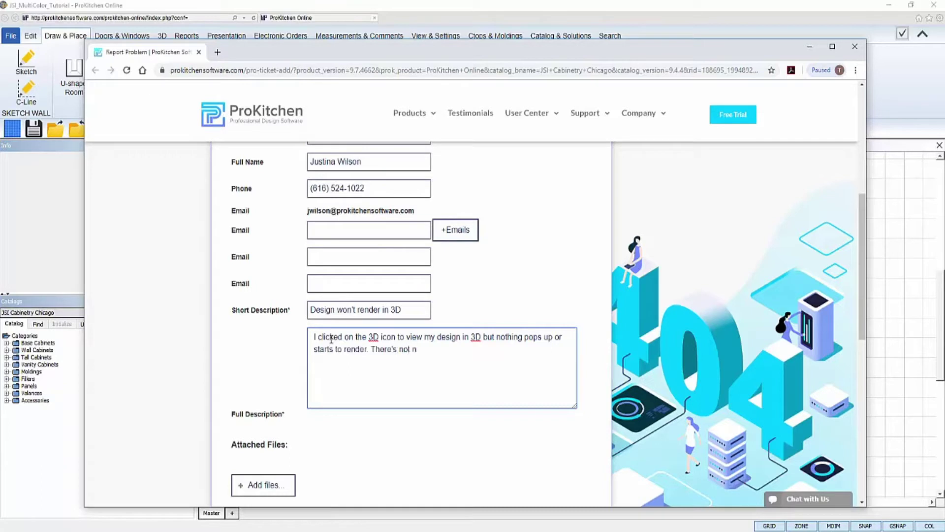
text( error)
text(age either.)
scroll(391, 308, down, 6)
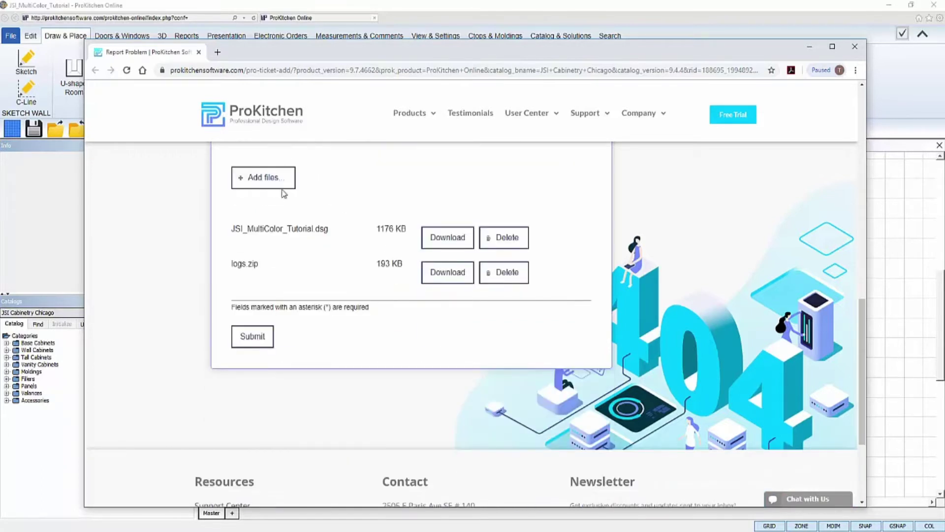
Step: Delete the logs.zip attachment, leaving only JSI_MultiColor_Tutorial.dsg attached
scroll(274, 196, up, 3)
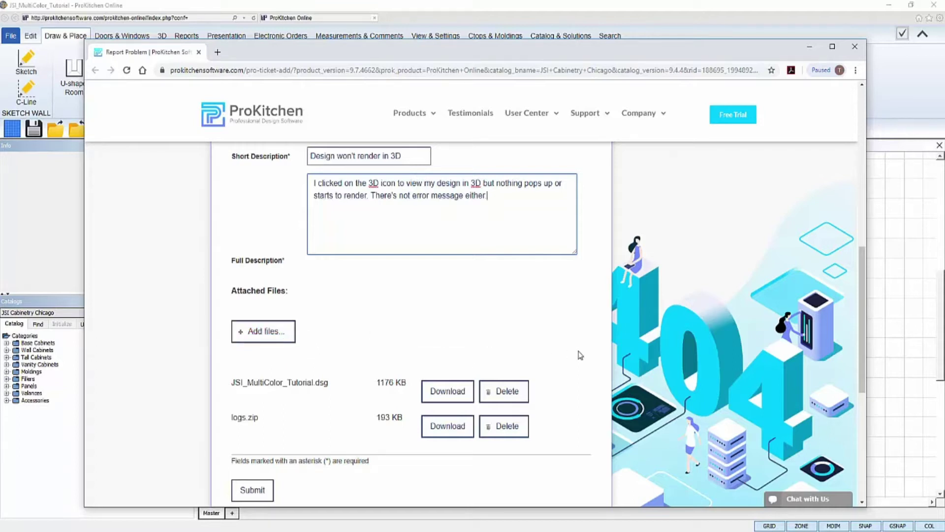
scroll(579, 352, down, 3)
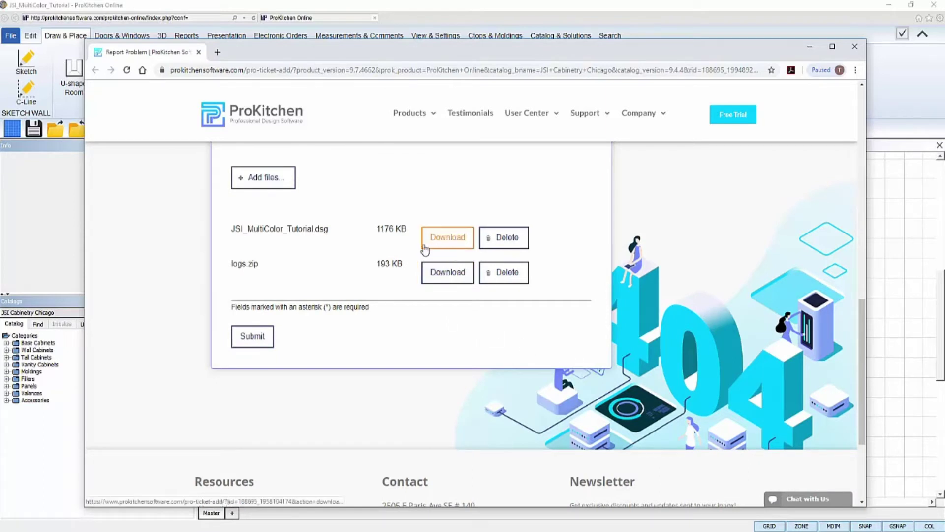
drag(312, 230, 369, 244)
click(367, 247)
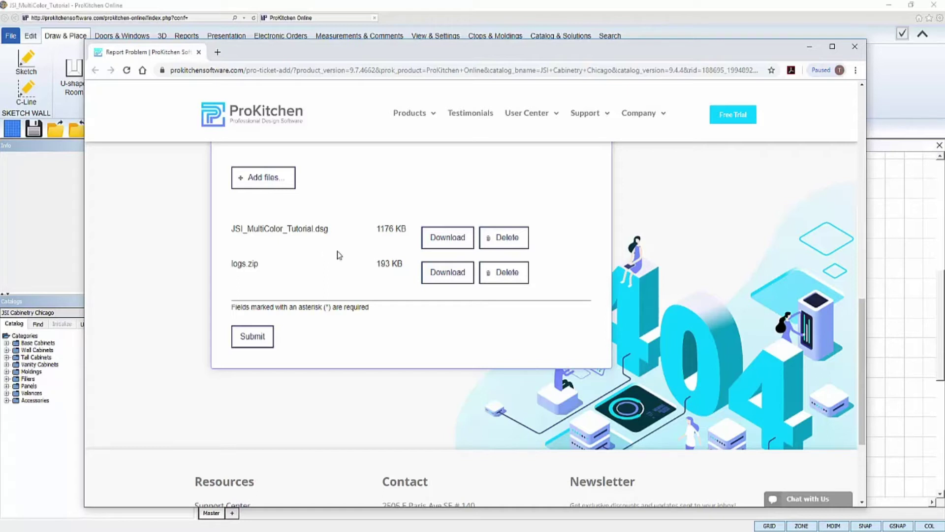
click(501, 272)
scroll(376, 337, up, 1)
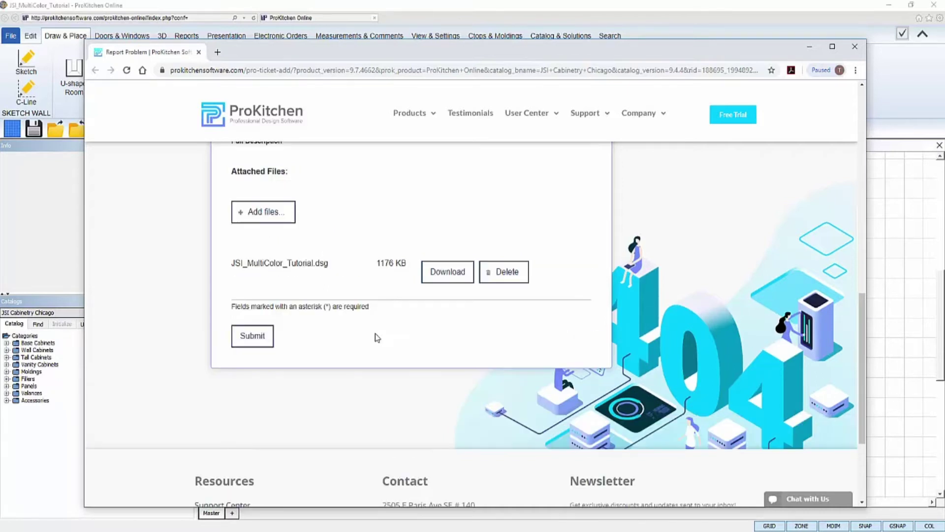
Step: Submit the ticket and highlight its ticket number on the Track Problem page
click(252, 337)
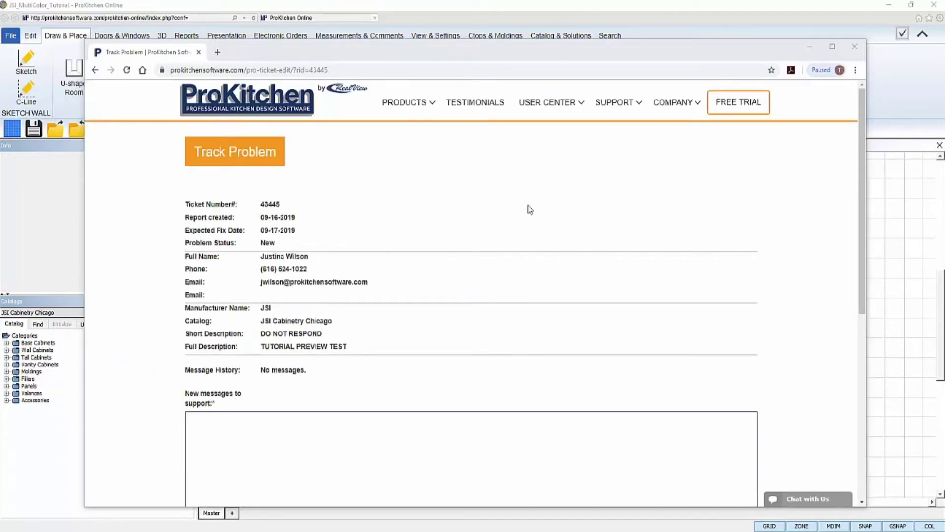
drag(280, 207, 178, 205)
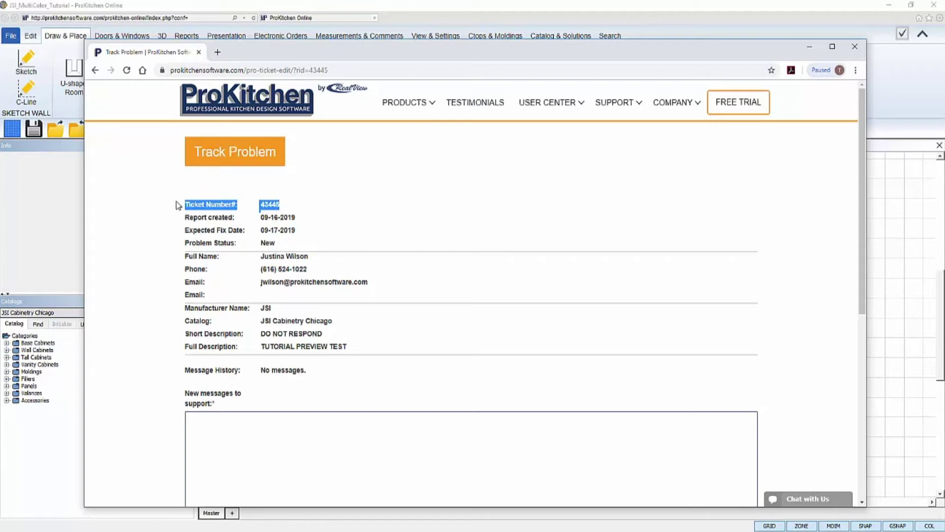
click(292, 208)
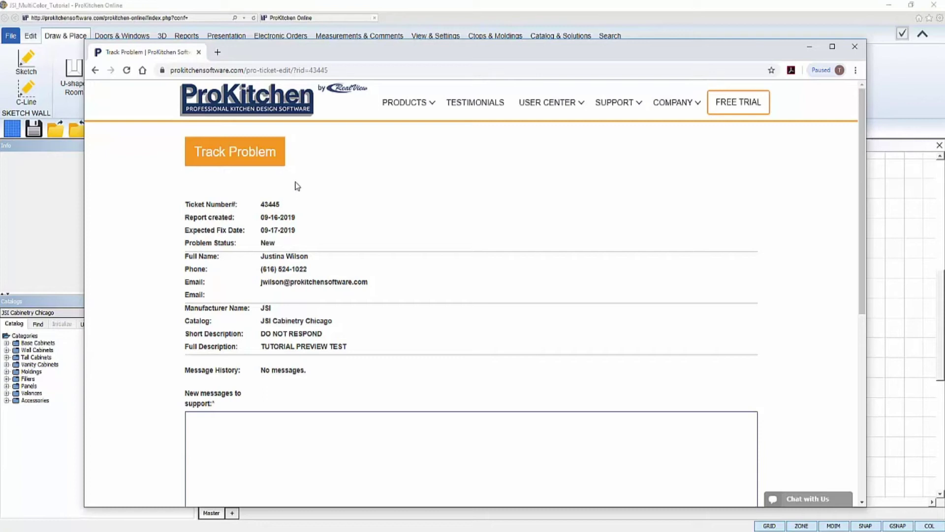
Step: Open the ProKitchen homepage, prokitchensoftware.com, in a new tab
click(218, 53)
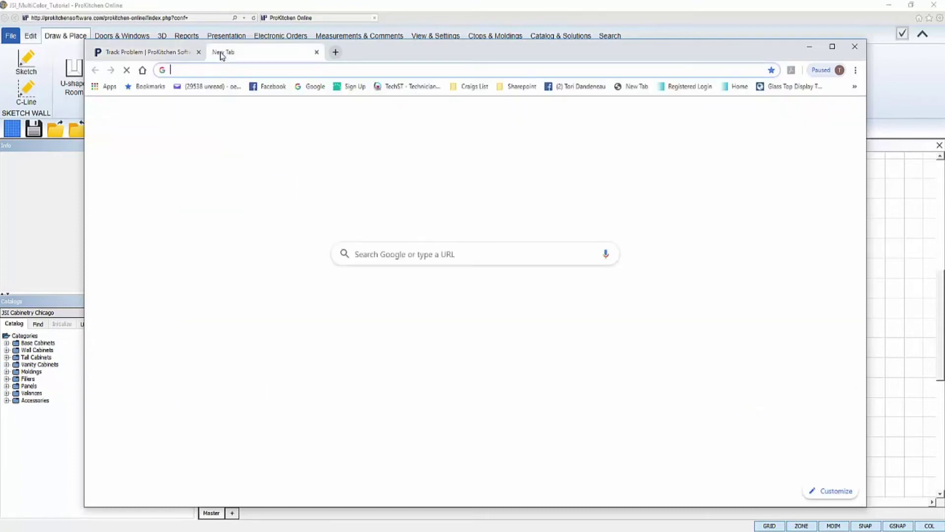
text(prokitchensoftware.com)
key(Return)
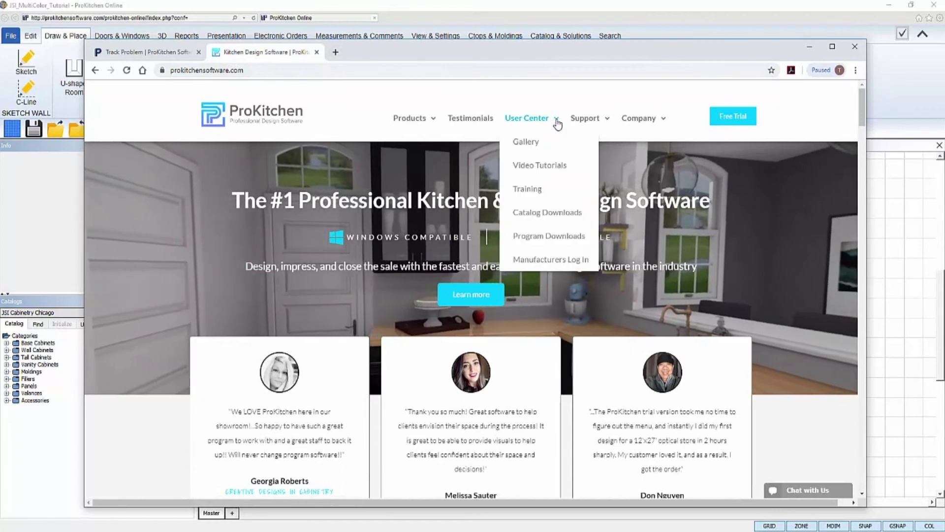
Step: Go to Support > Support Center, then minimize Chrome to reveal the kitchen design
mouse_move(589, 126)
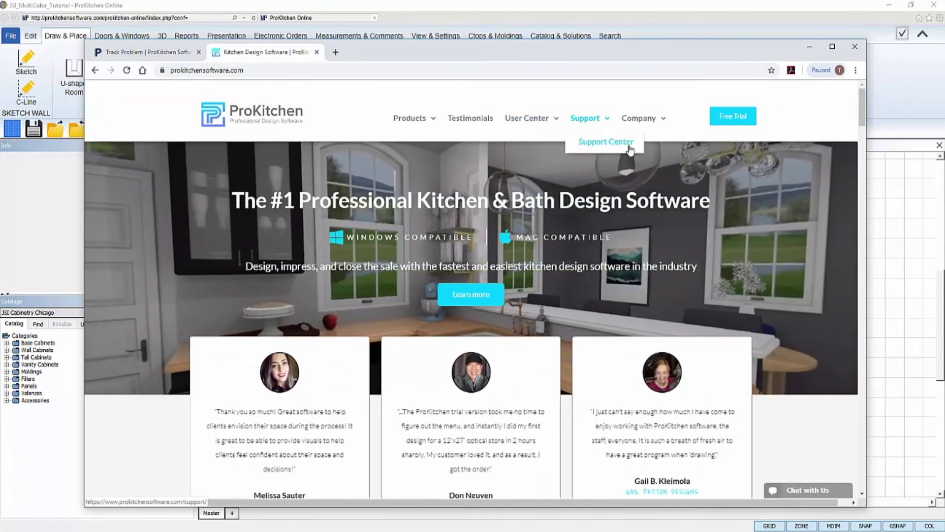
click(626, 143)
scroll(561, 257, down, 2)
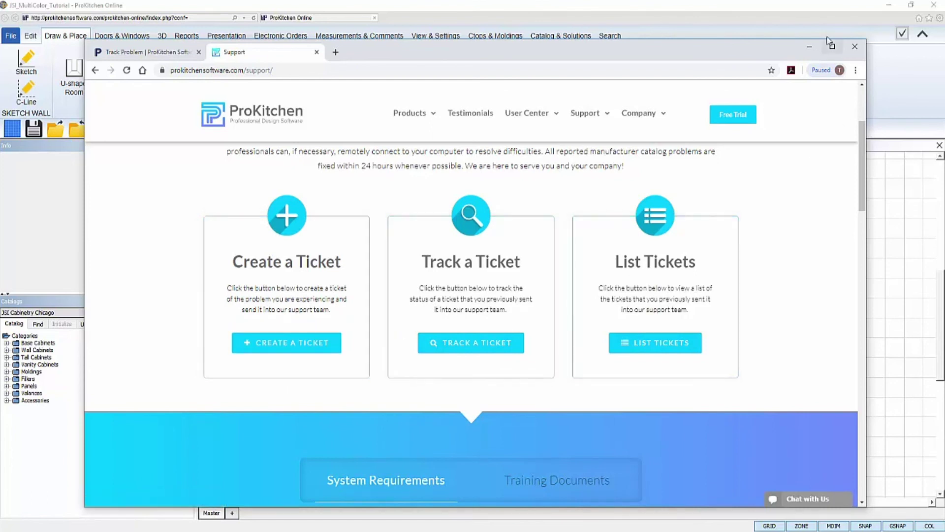
click(808, 49)
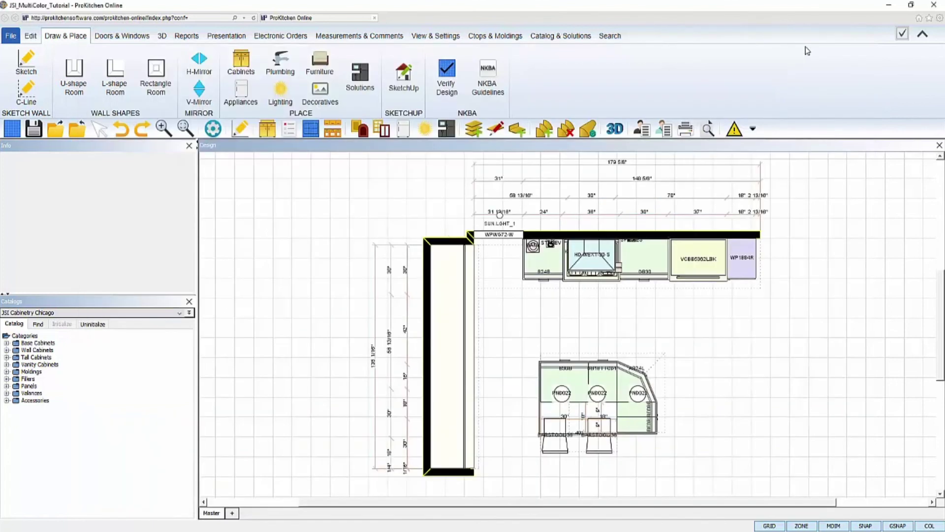